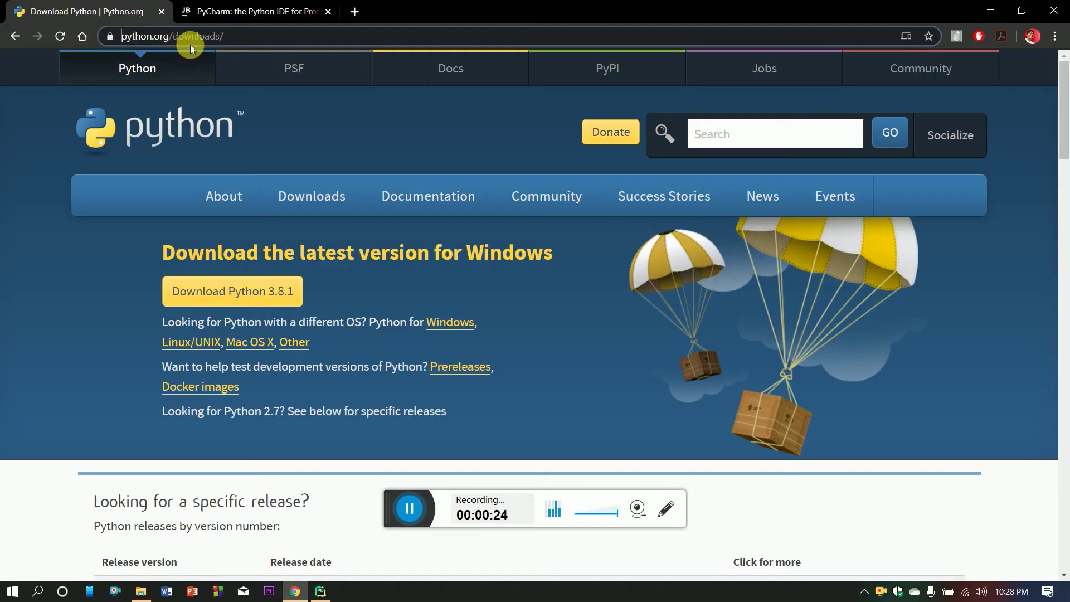
Step: Check the Python downloads page URL, then switch to the 'PyCharm: the Python IDE' tab
click(190, 42)
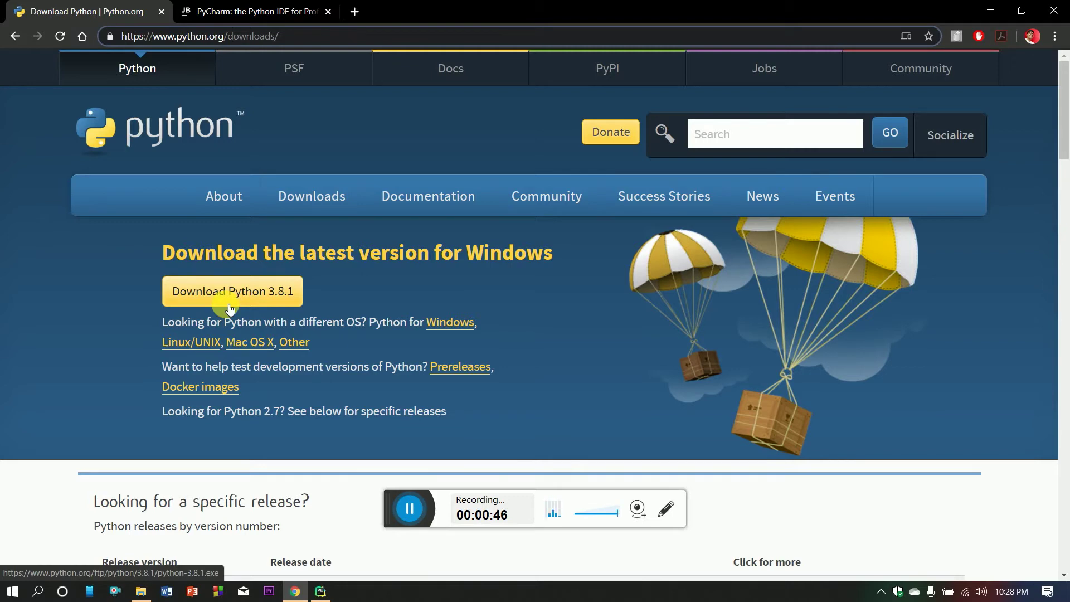
click(230, 12)
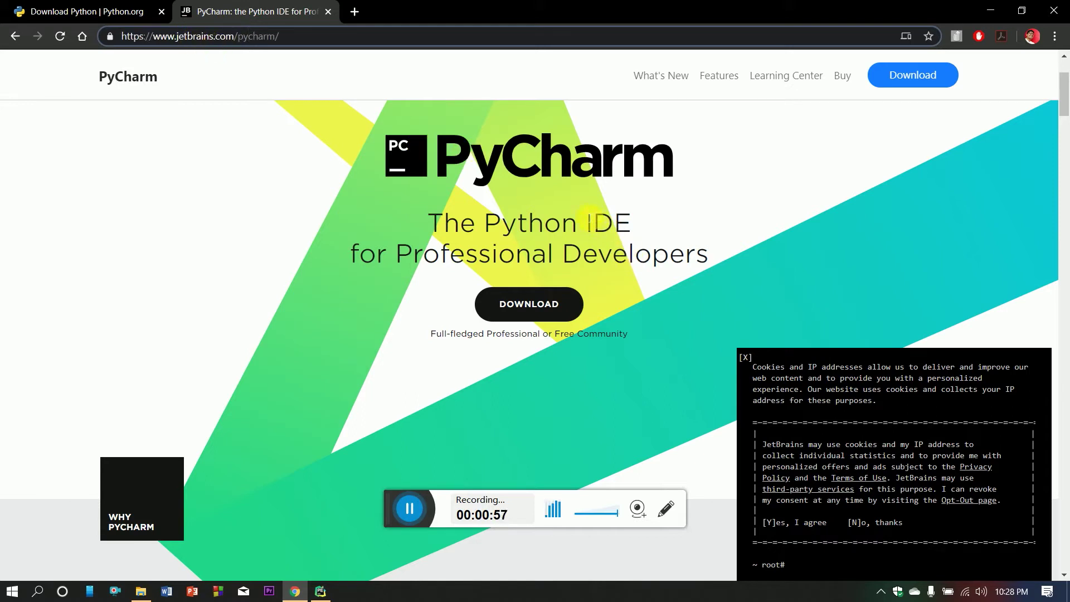
Step: Highlight the word 'IDE' in the PyCharm page headline, then clear the selection
drag(589, 215, 632, 225)
click(632, 218)
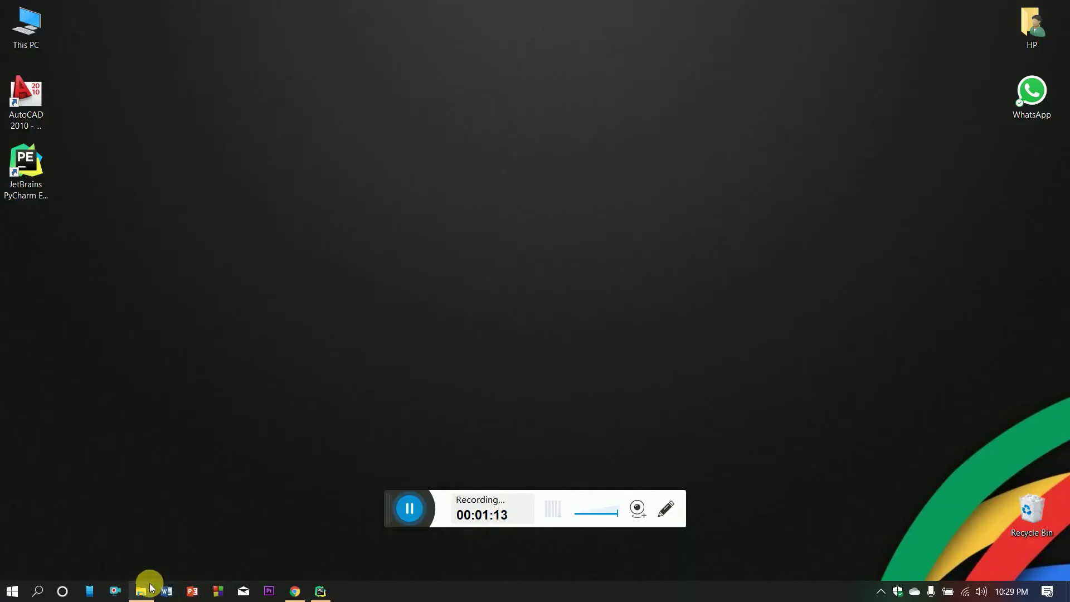
Step: In the installers folder, launch the python-3.7.3 setup as administrator, then cancel it
click(149, 586)
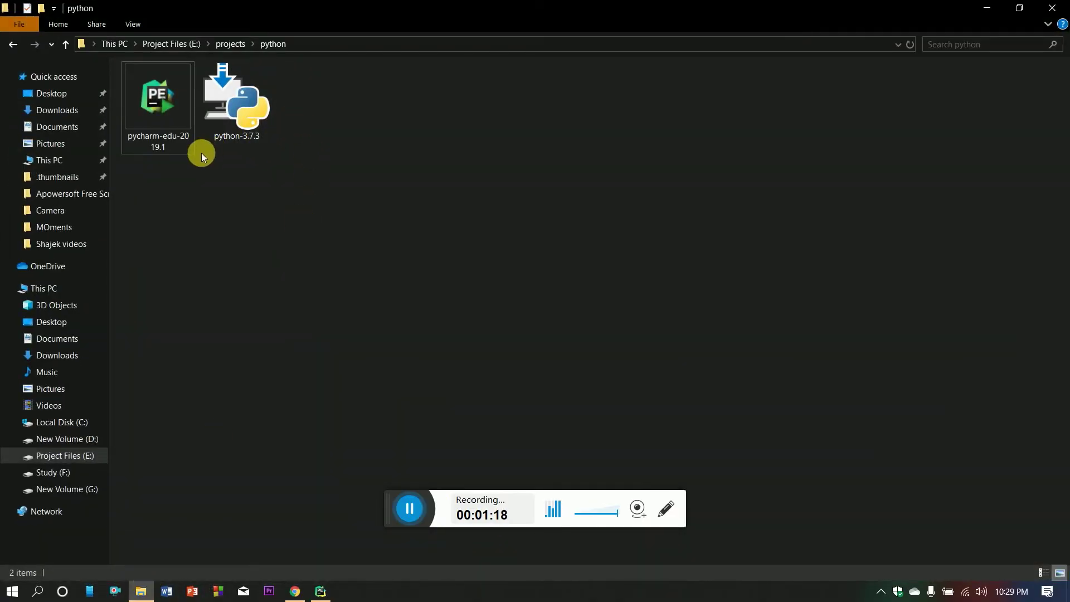
click(249, 134)
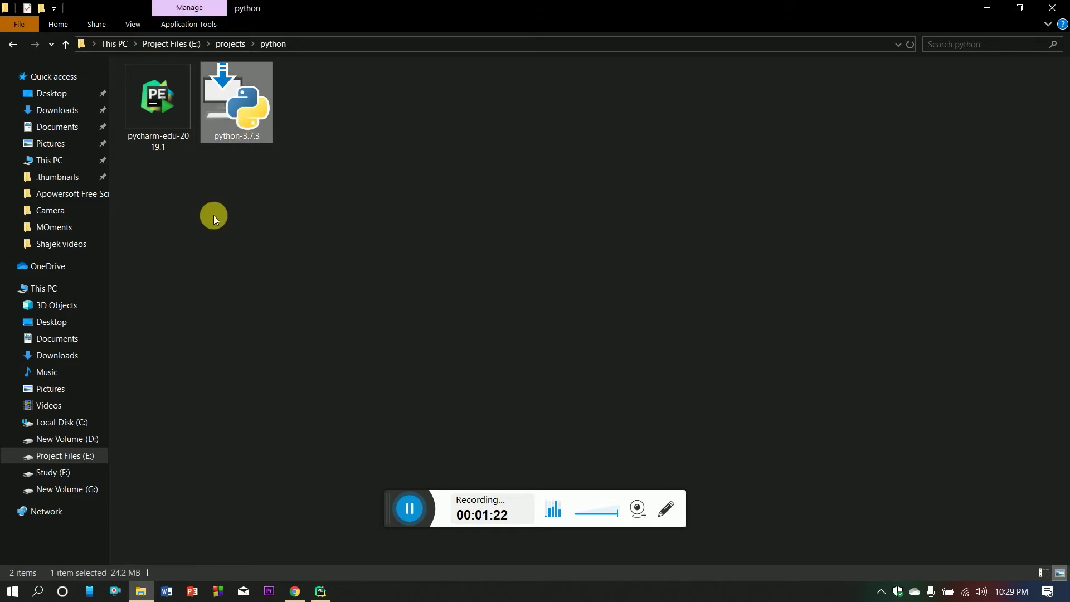
click(162, 131)
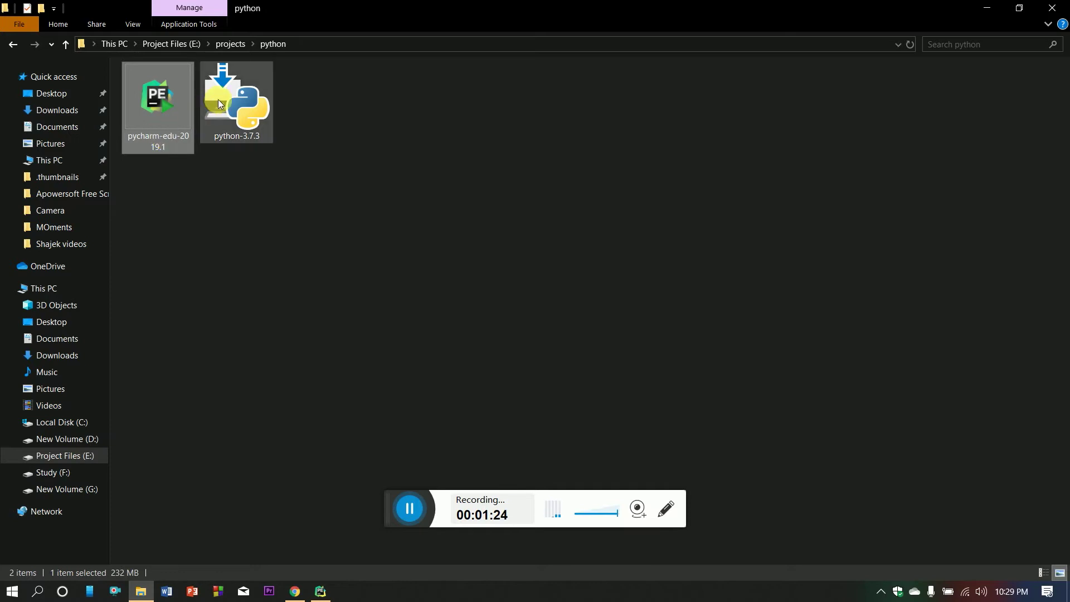
click(220, 99)
right_click(221, 99)
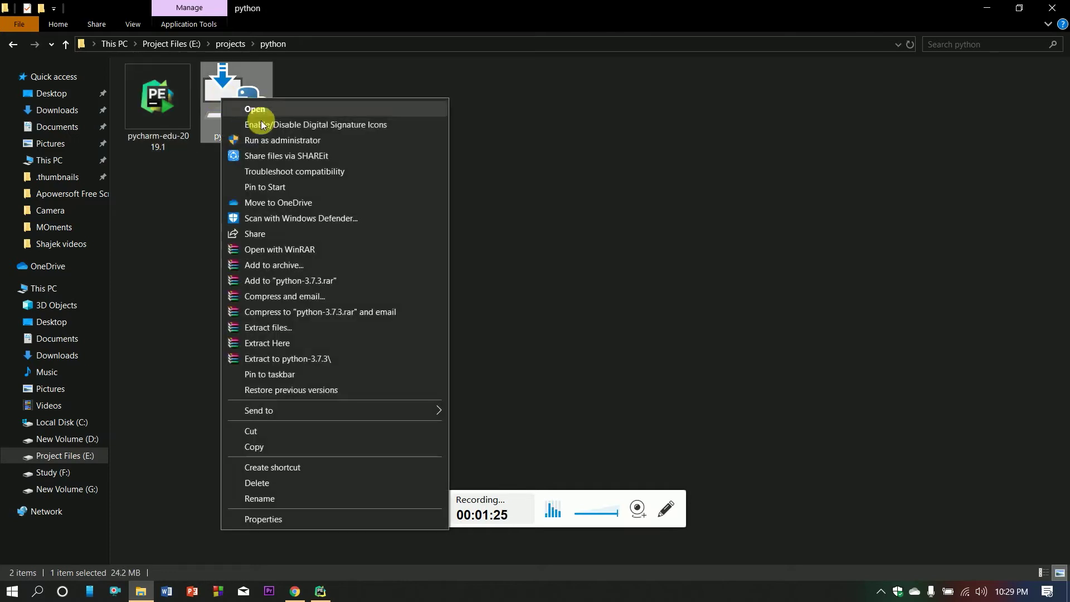
click(281, 141)
click(537, 340)
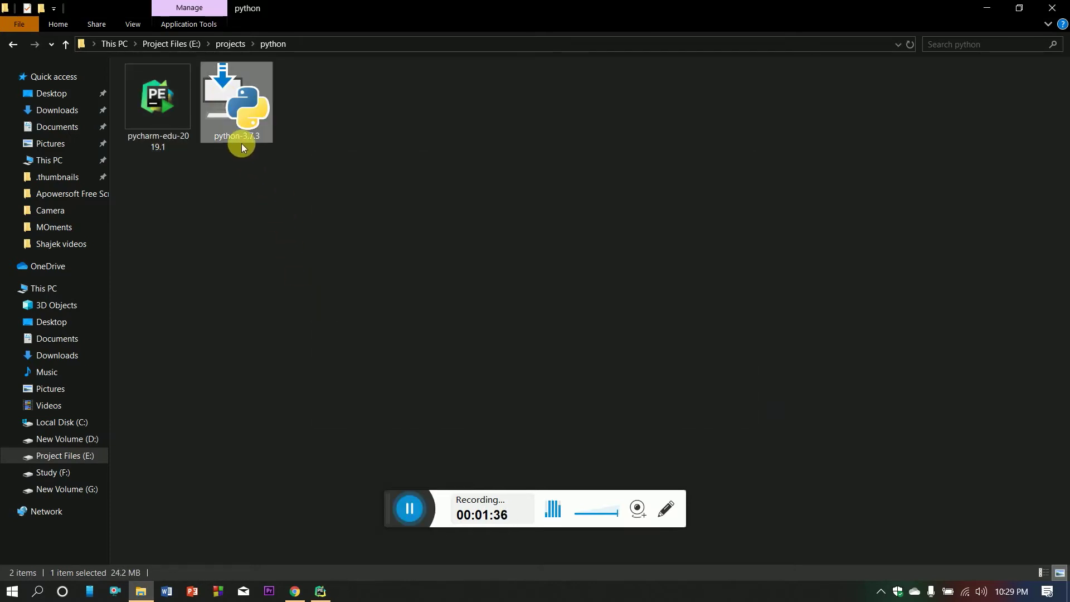
Step: Refresh the folder and bring up the PyCharm Edu 2019.1 welcome screen
right_click(232, 176)
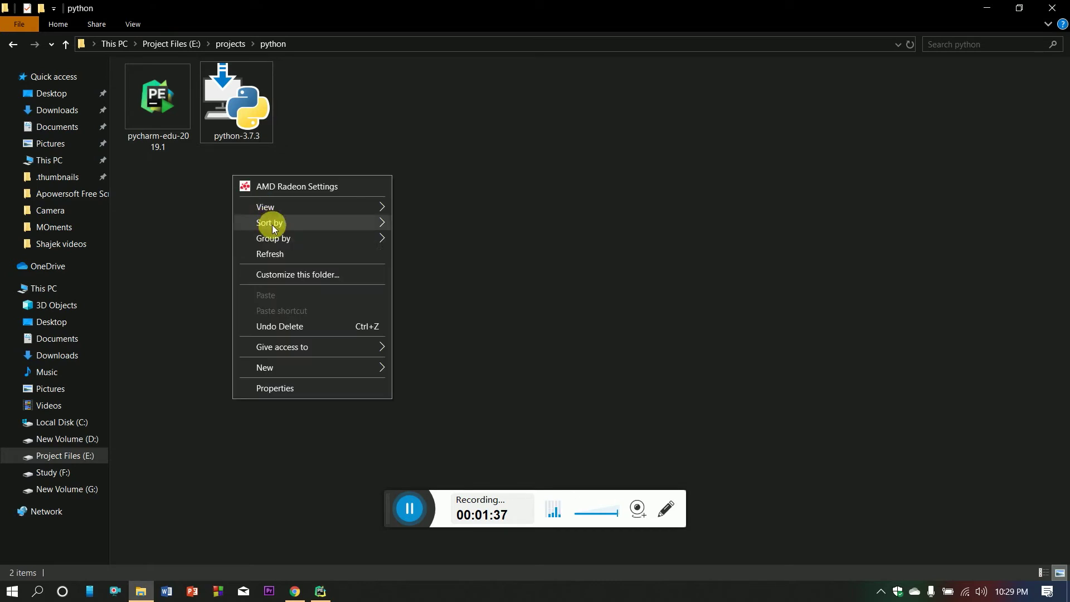
click(288, 256)
click(321, 589)
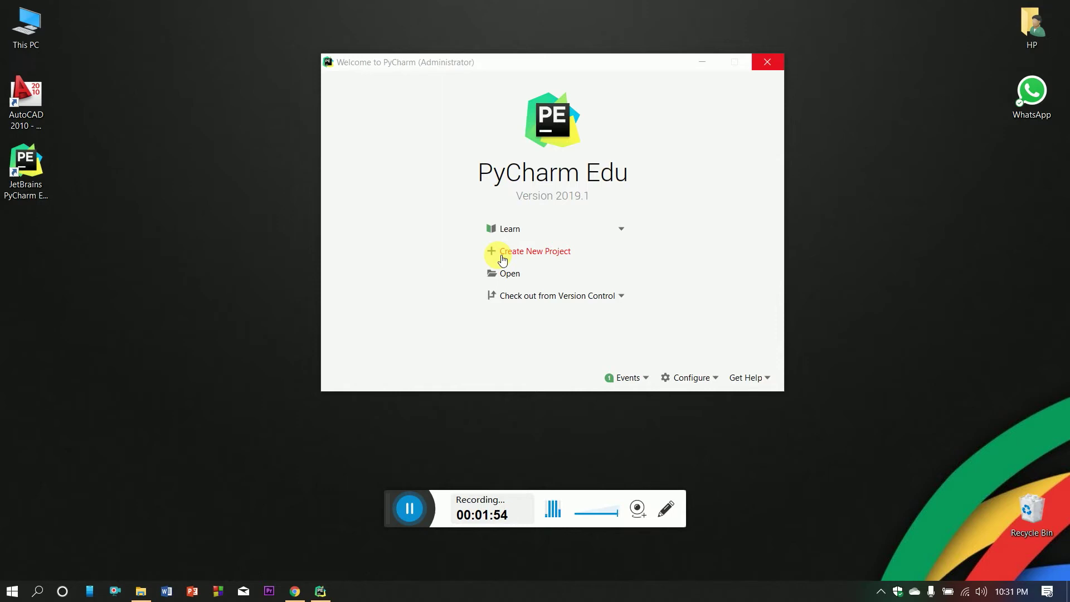
Step: Create project 'Helloworld', replacing 'untitled', with a new virtualenv based on Python37-32
click(502, 260)
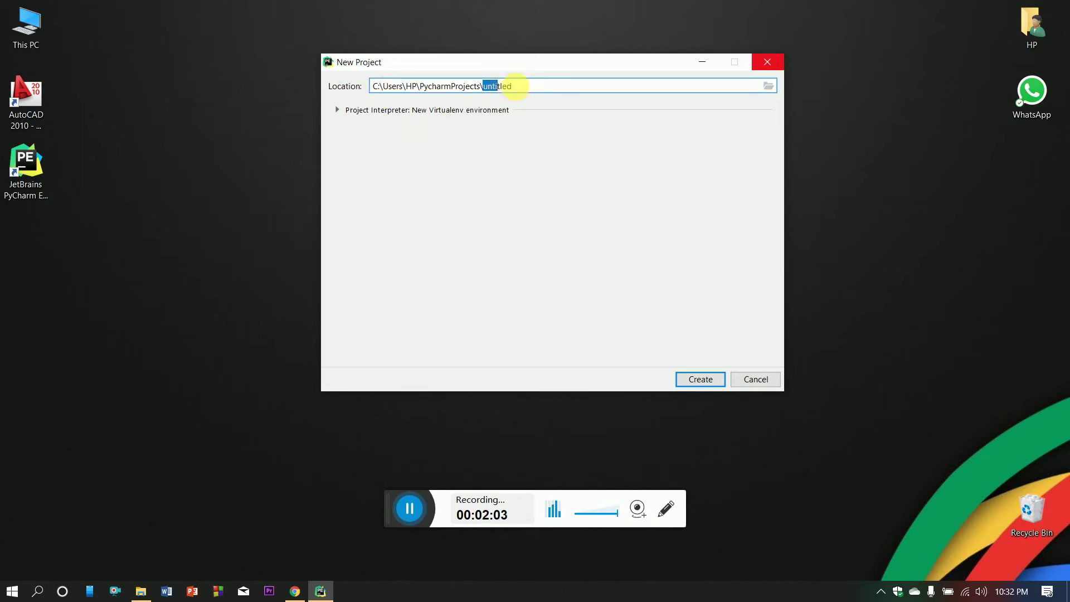
click(526, 91)
key(BackSpace)
key(BackSpace)
key(BackSpace)
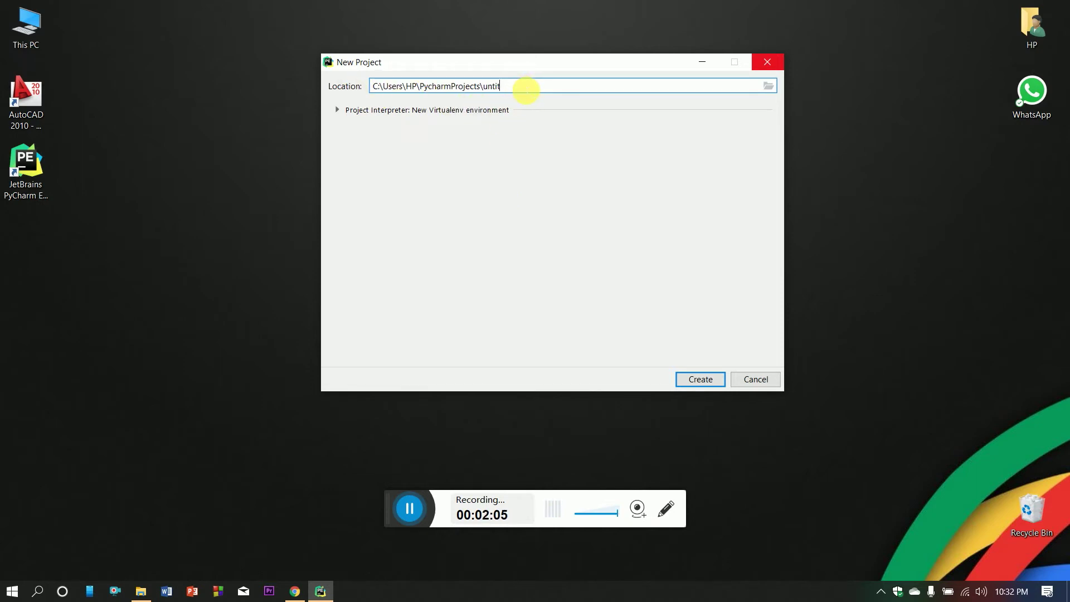
key(BackSpace)
key(BackSpace)
key(BackSpace)
key(BackSpace)
text(H)
text(ll)
text(ow)
text(wo)
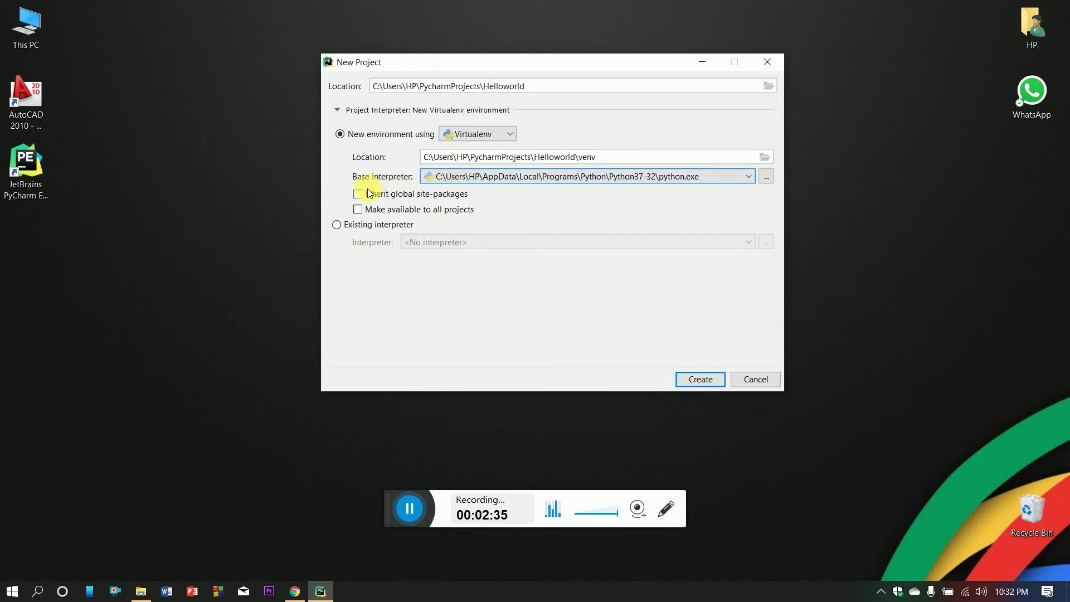
click(686, 176)
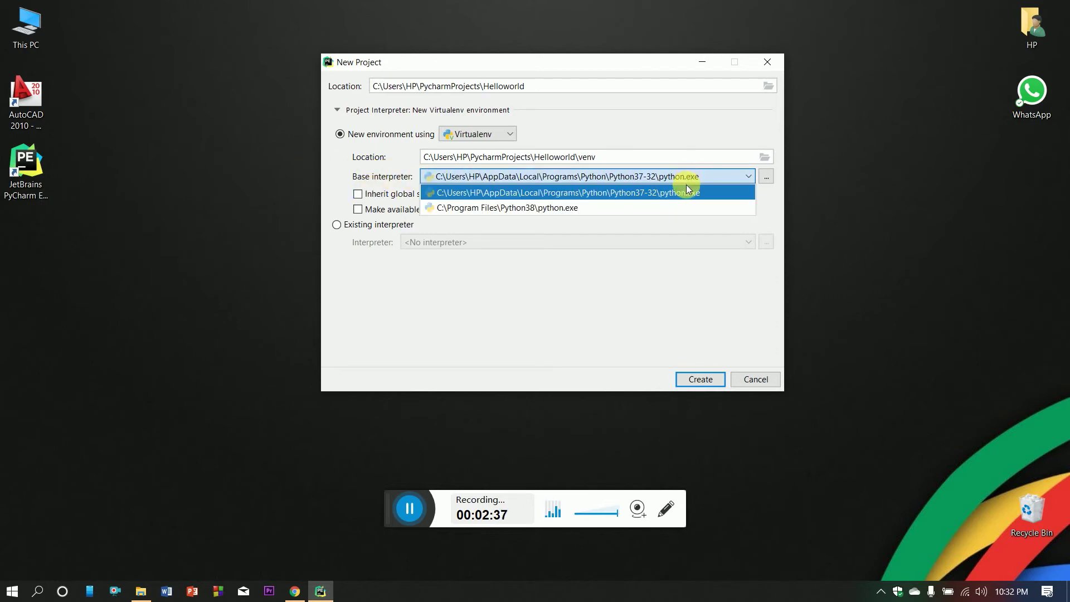
click(687, 190)
click(684, 179)
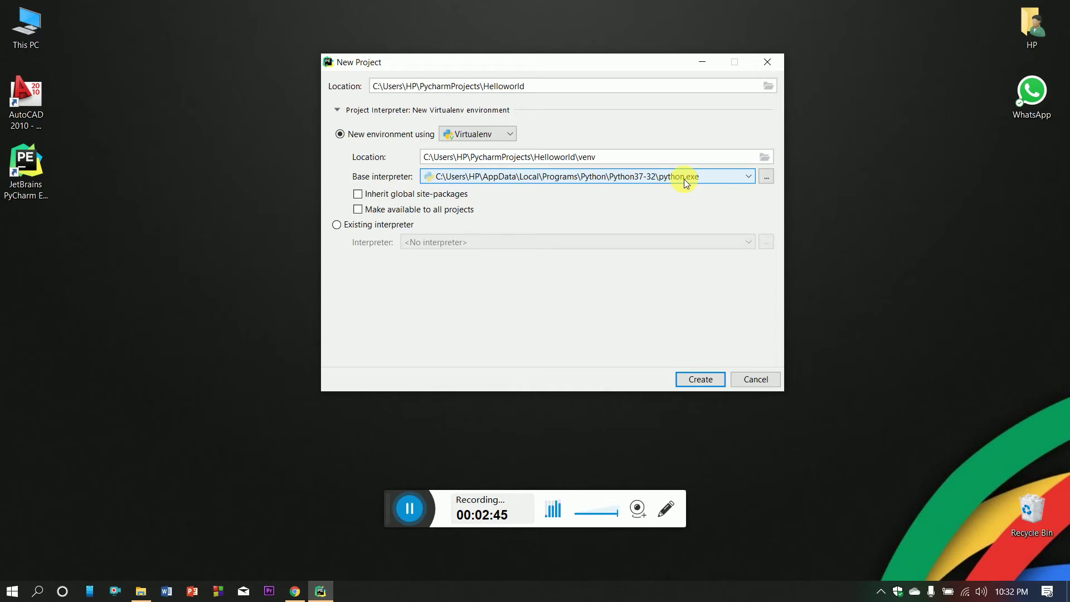
click(715, 379)
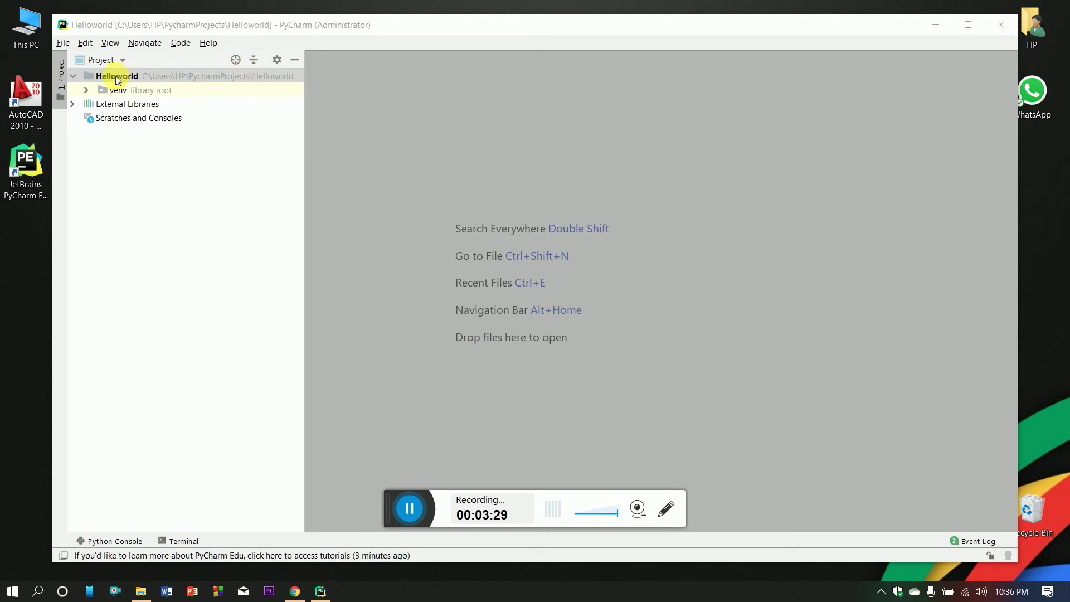
Step: Create app.py through the Helloworld folder's New File dialog
click(144, 75)
right_click(145, 75)
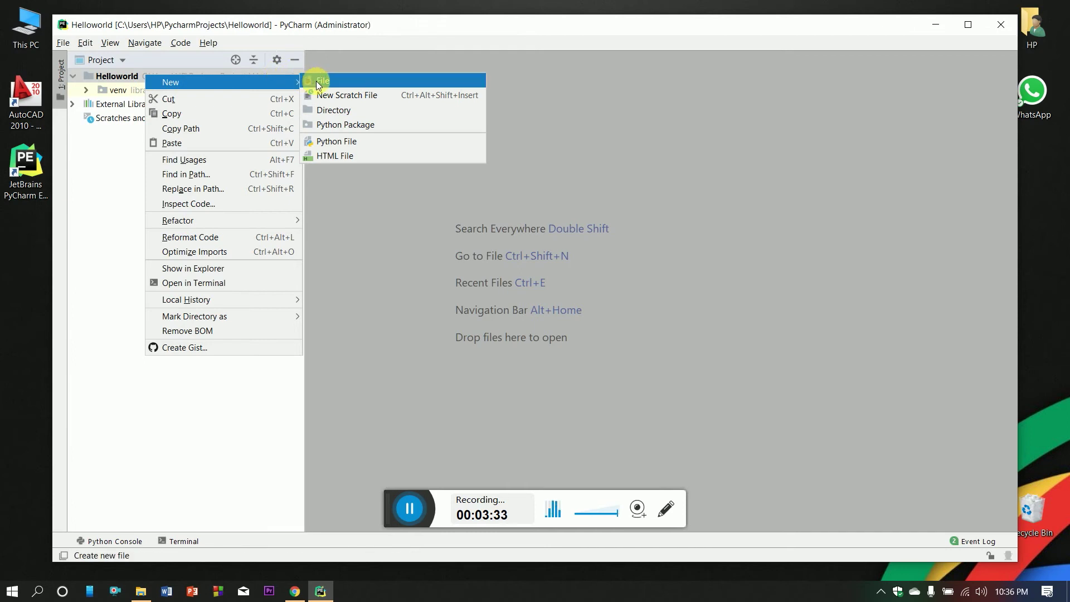
click(317, 81)
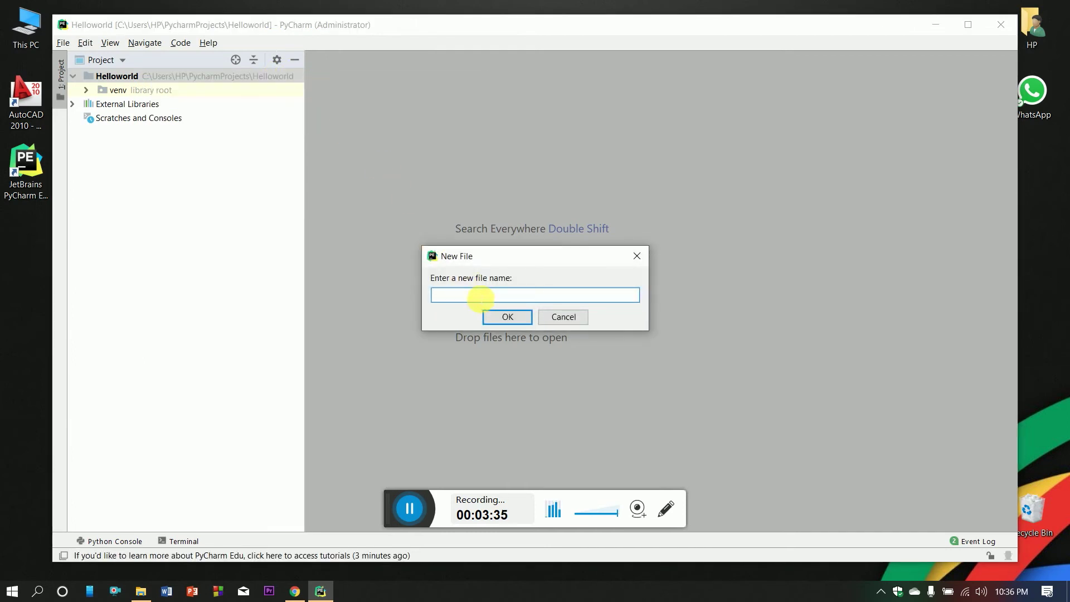
text(app.py)
double_click(454, 296)
click(488, 296)
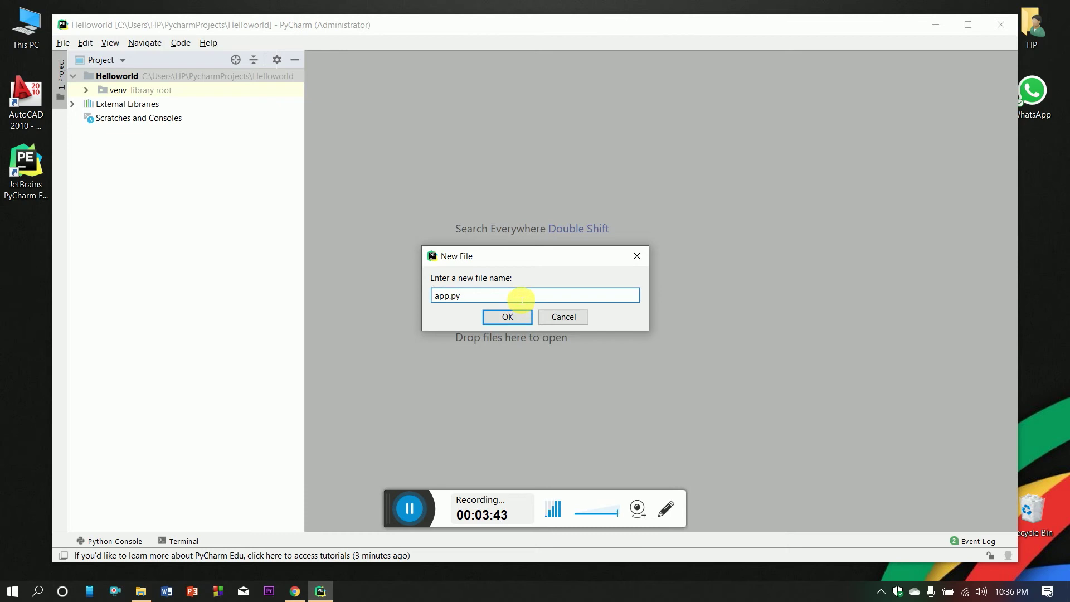
click(515, 313)
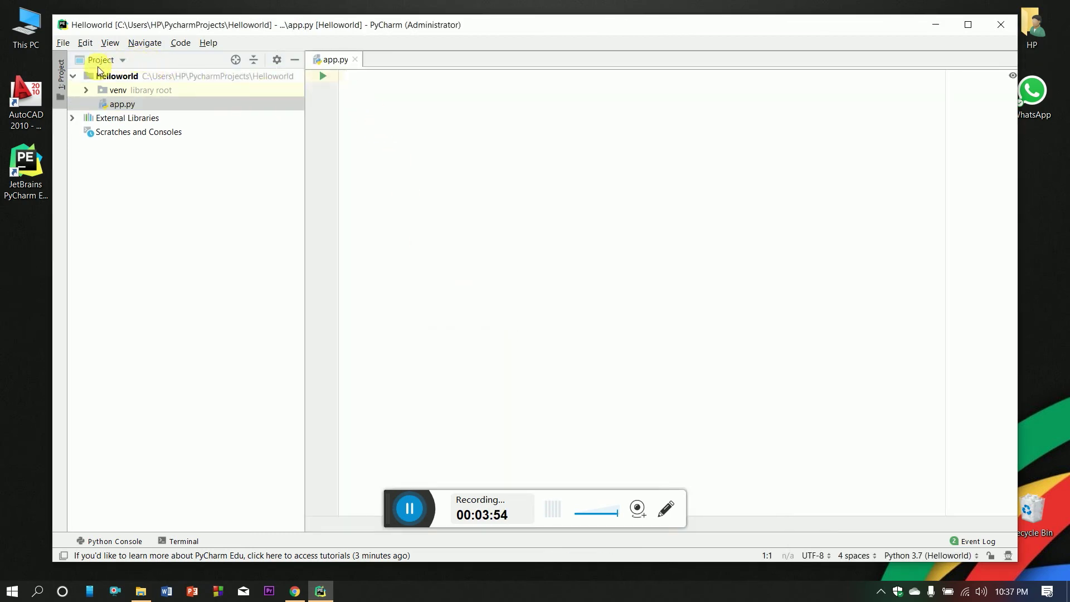
Step: Hide the Project panel and start the print statement on line 1 of app.py
click(69, 74)
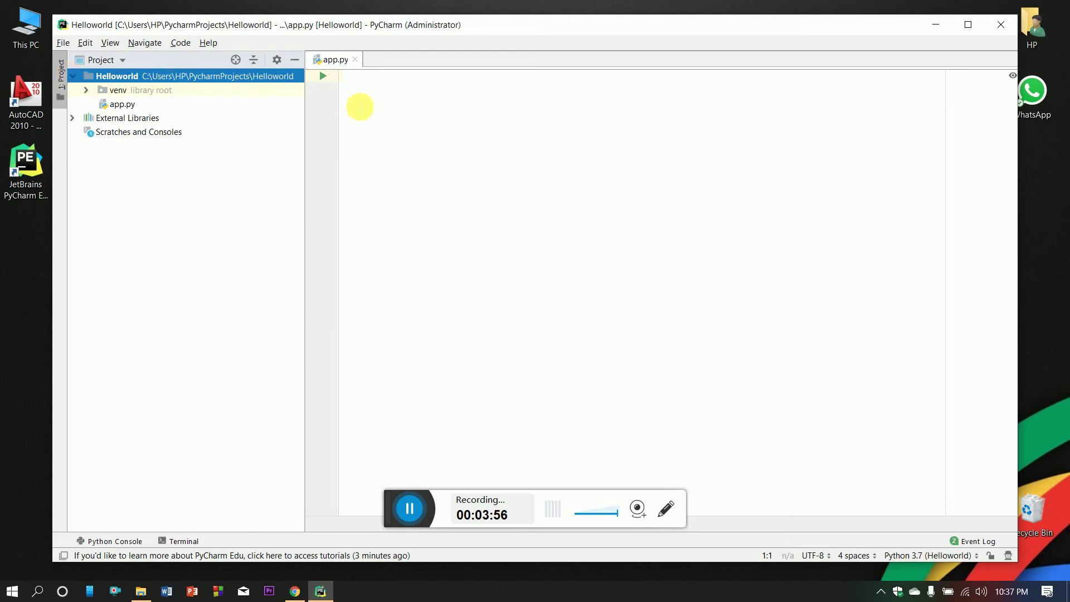
click(294, 59)
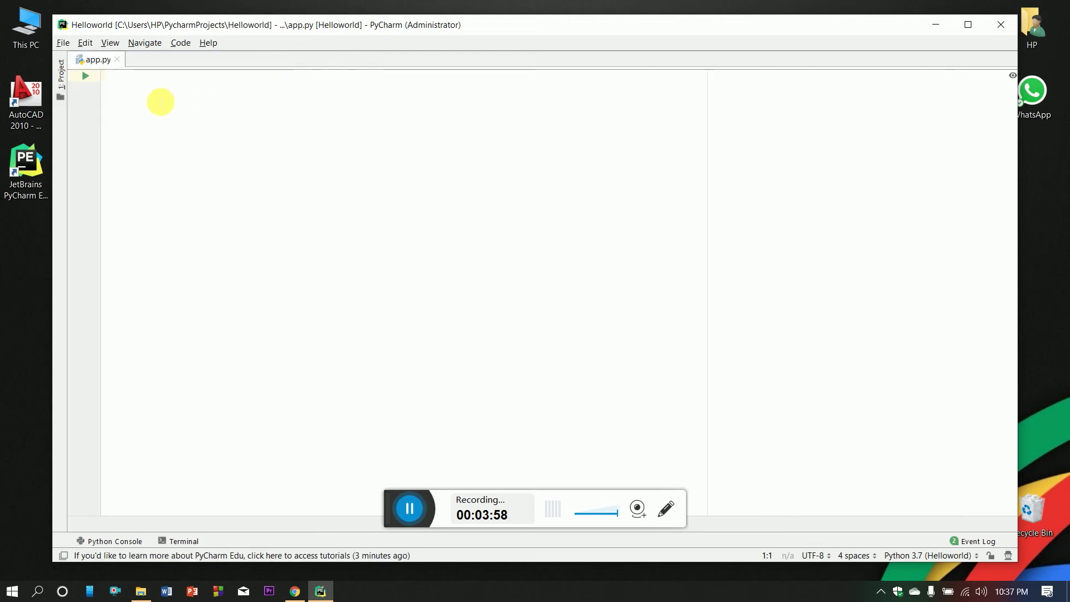
text(print)
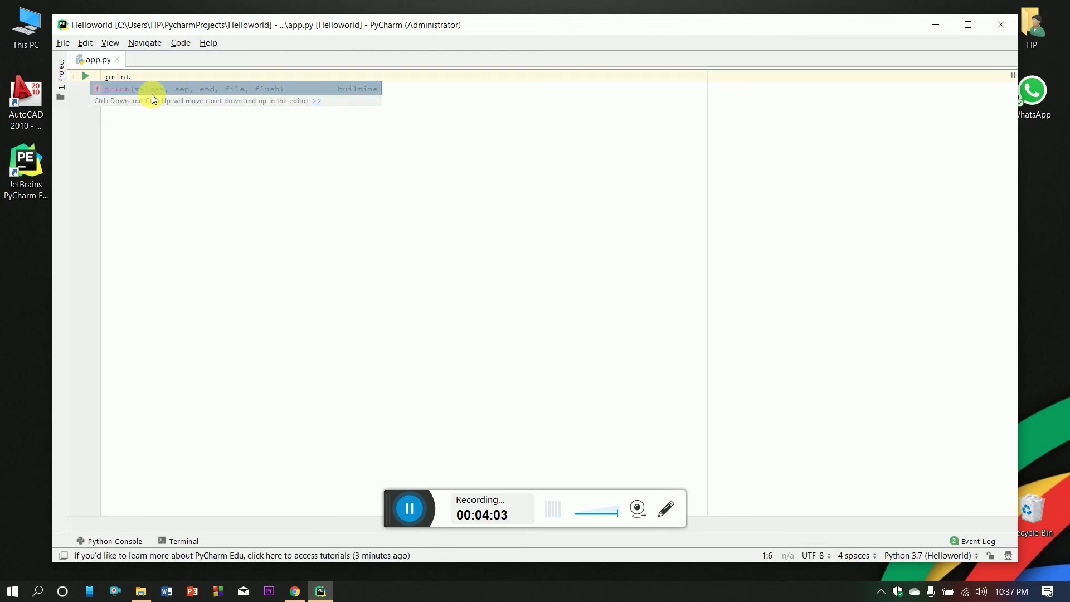
key(Escape)
double_click(126, 75)
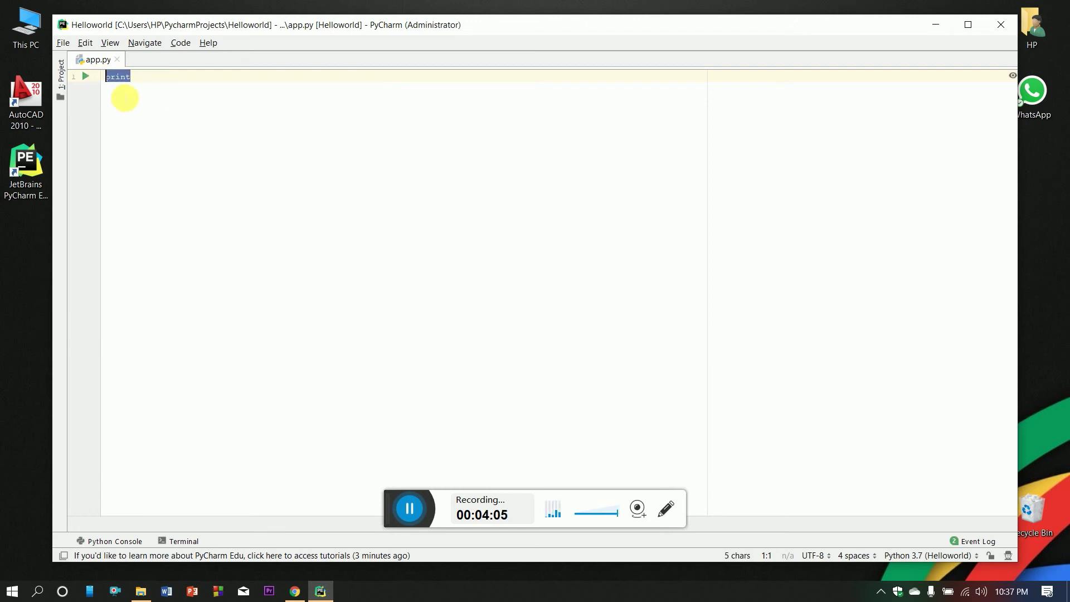
click(125, 75)
drag(519, 25, 606, 109)
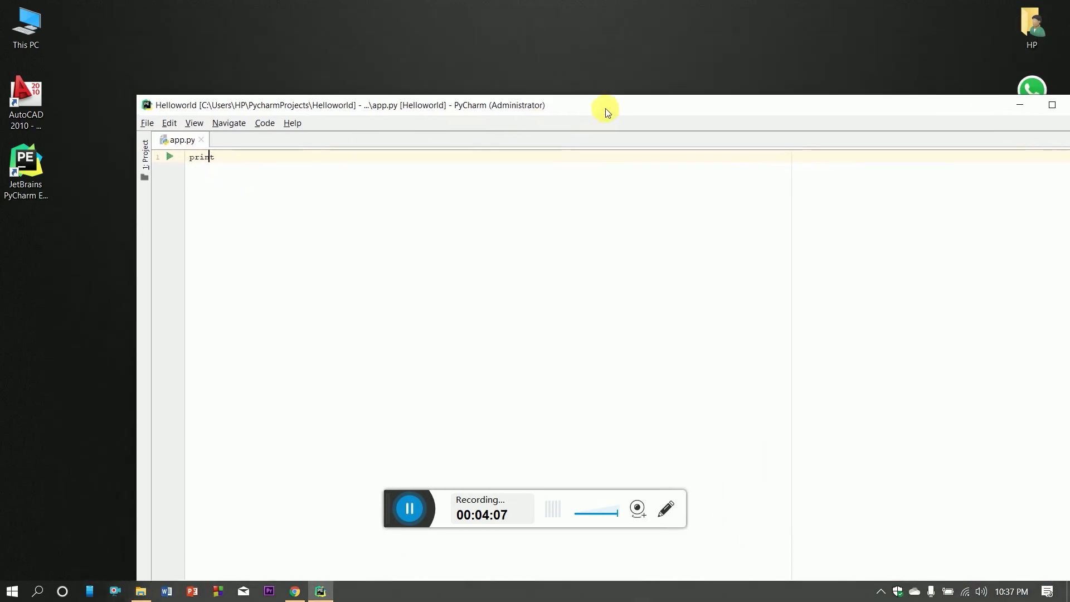
click(252, 162)
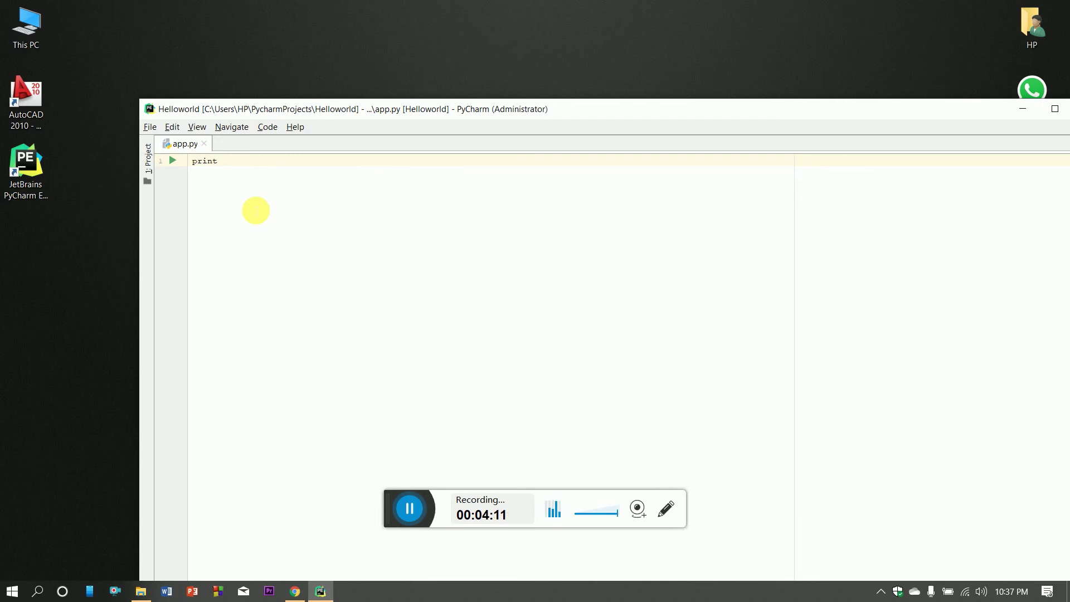
text(()
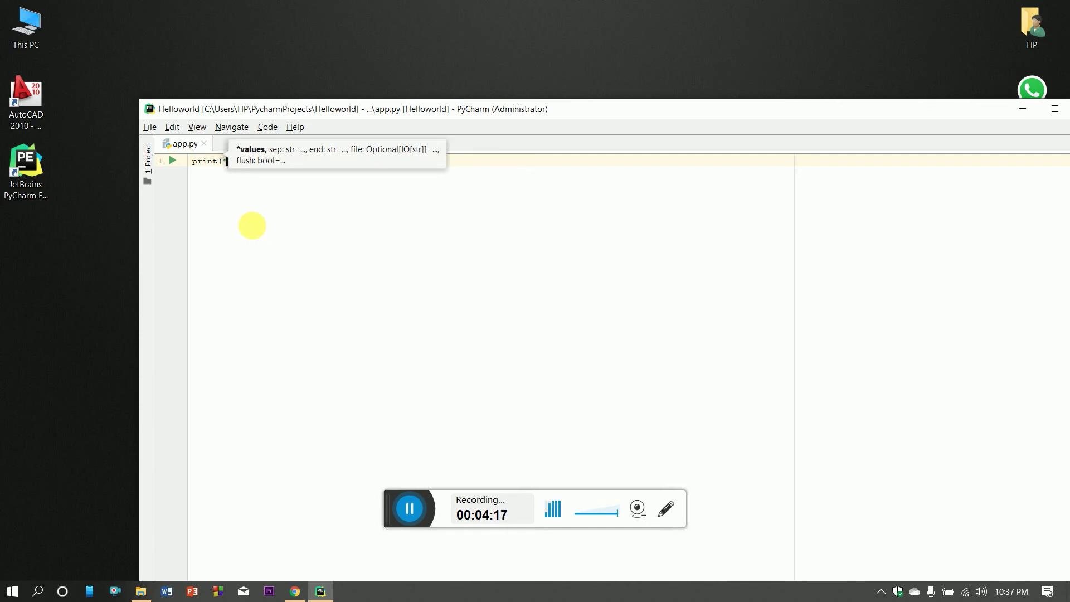
text(")
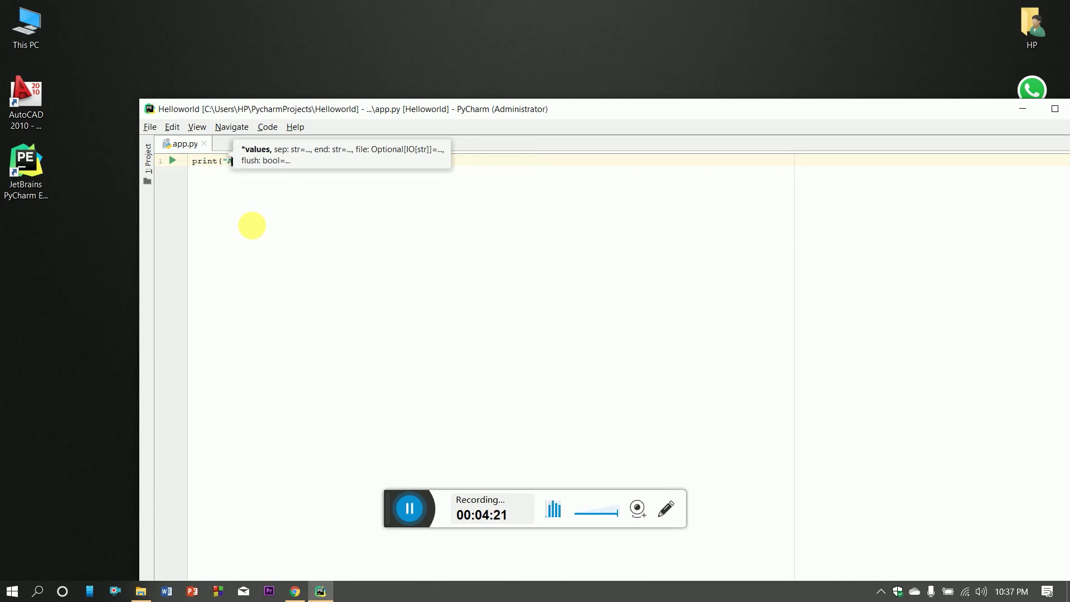
text(A)
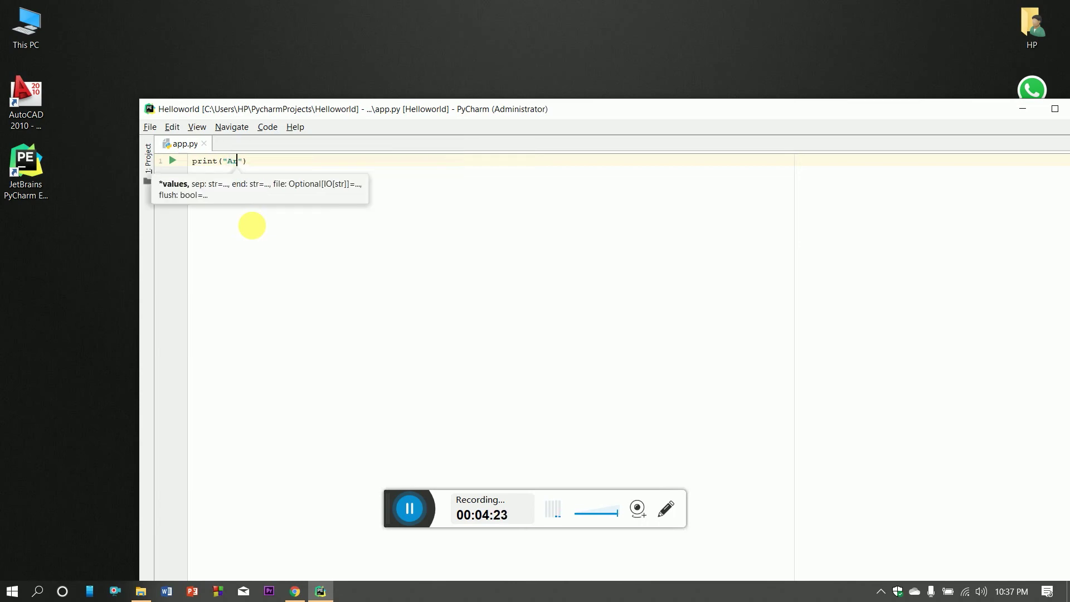
text(hasnat)
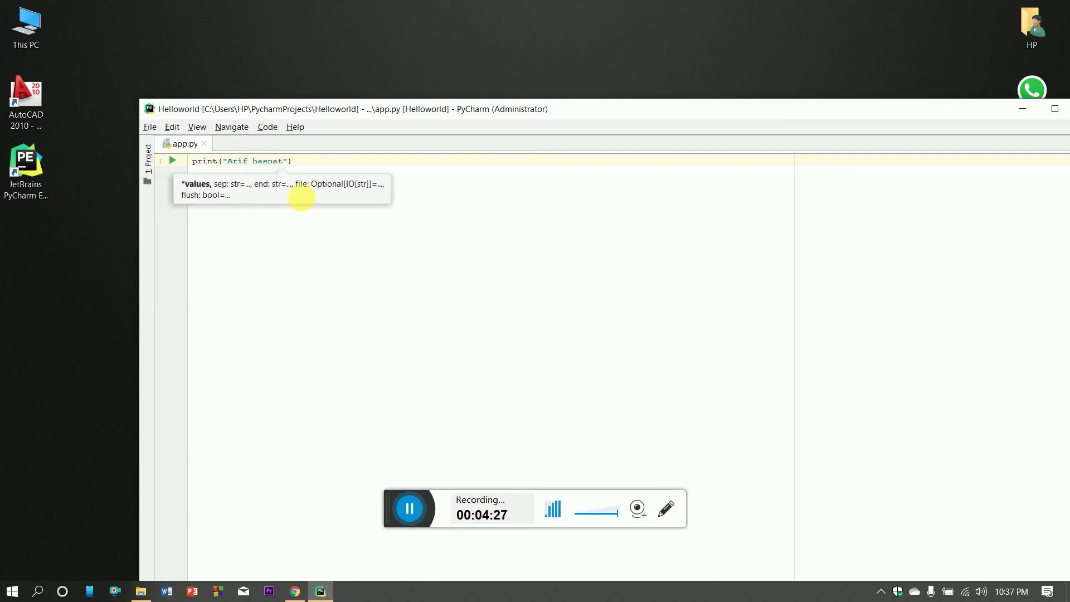
Step: Finish line 1 as print("Arif Hasnat") and maximize the PyCharm window
click(323, 162)
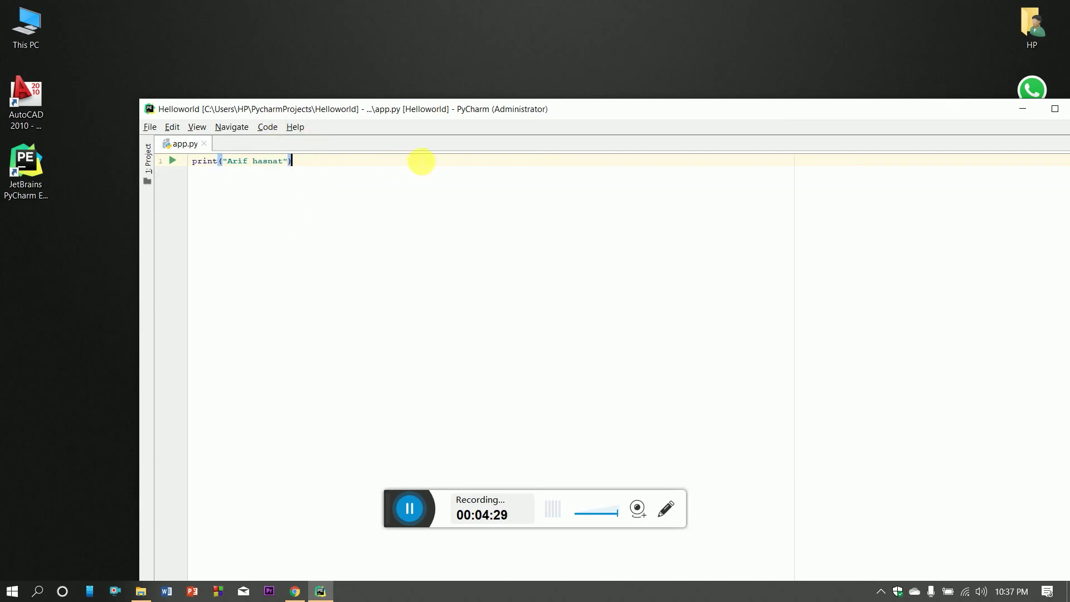
drag(664, 110, 628, 78)
double_click(628, 78)
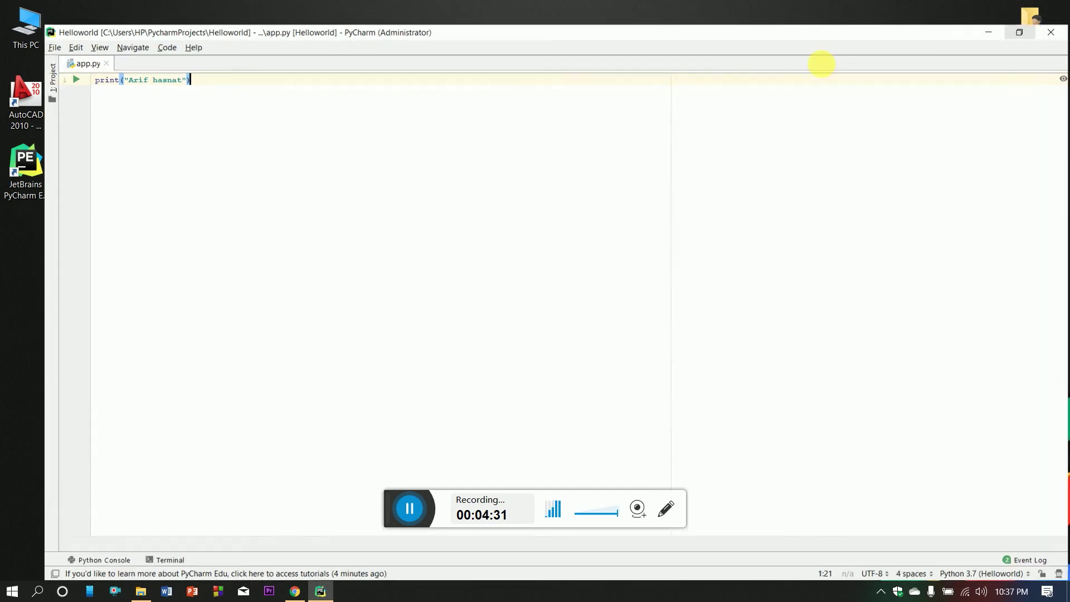
click(98, 58)
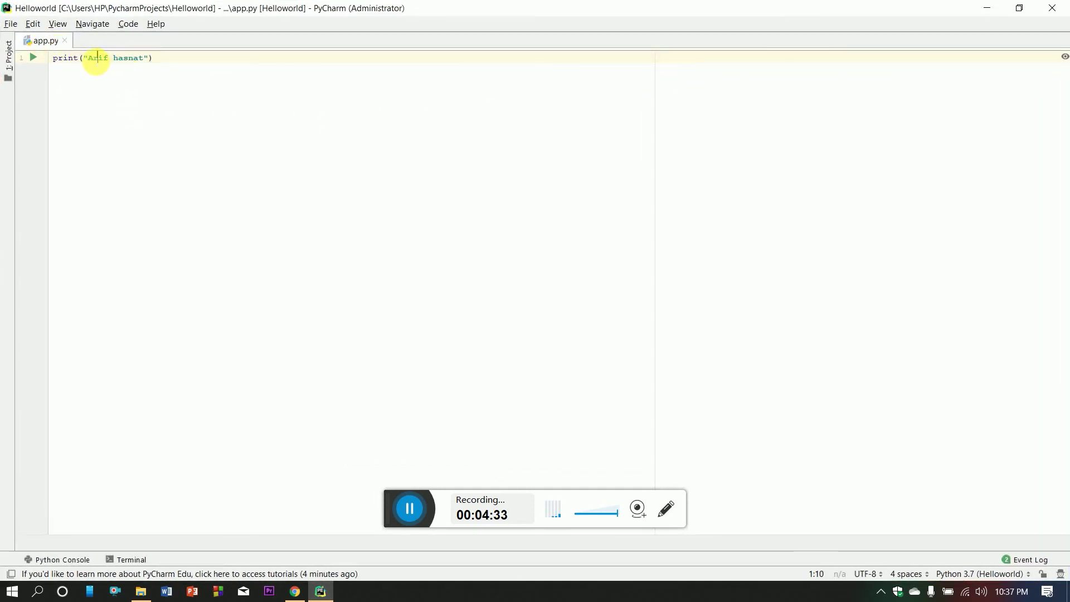
click(173, 59)
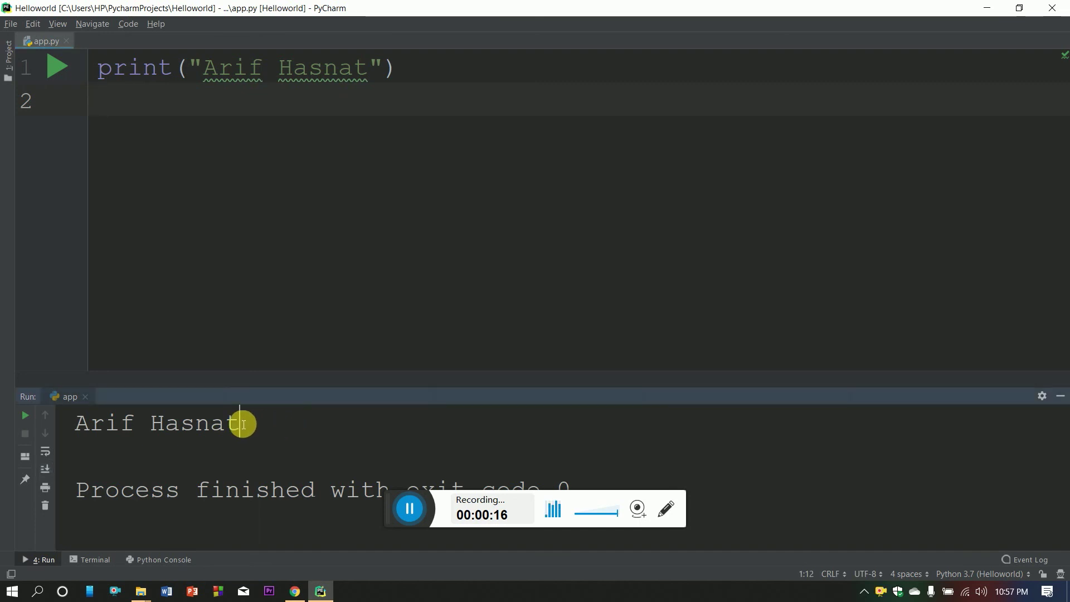
Step: Highlight the 'Arif Hasnat' output, then rerun app.py from the Run panel
drag(244, 423, 72, 429)
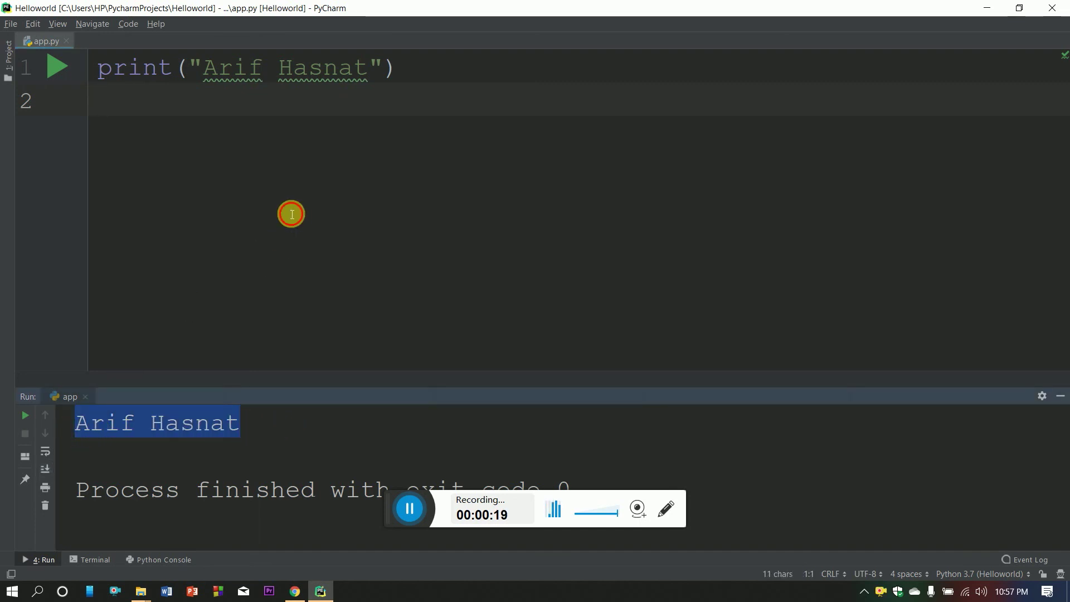
click(171, 118)
click(176, 72)
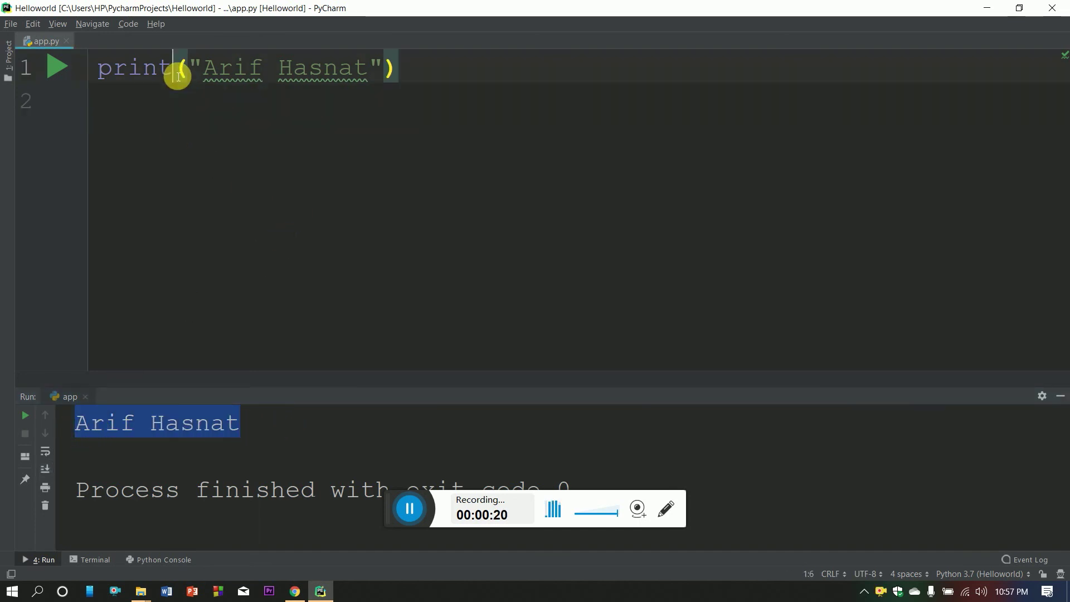
click(250, 107)
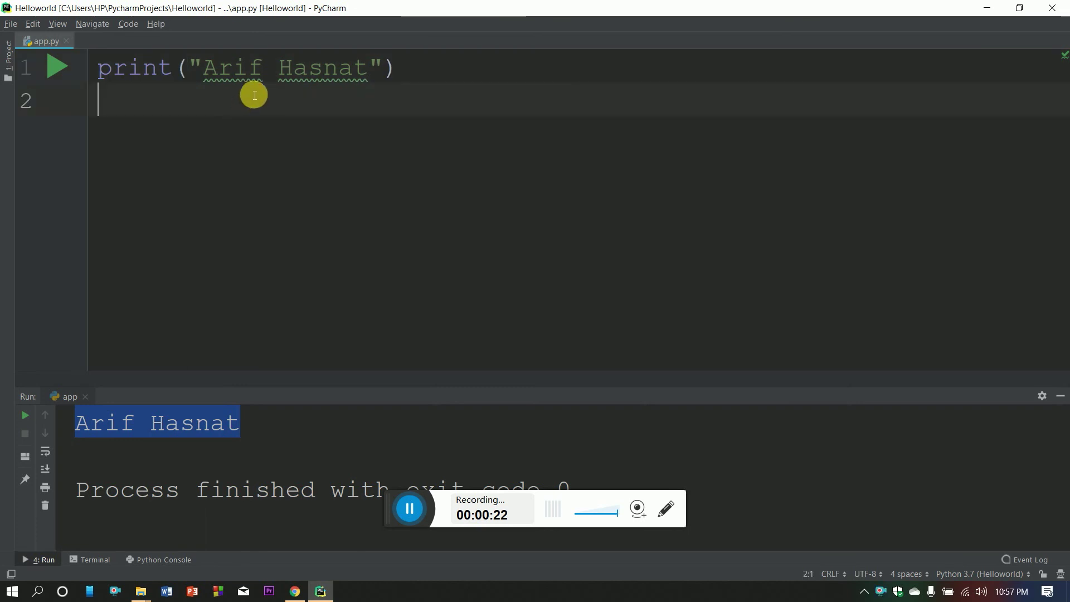
click(382, 74)
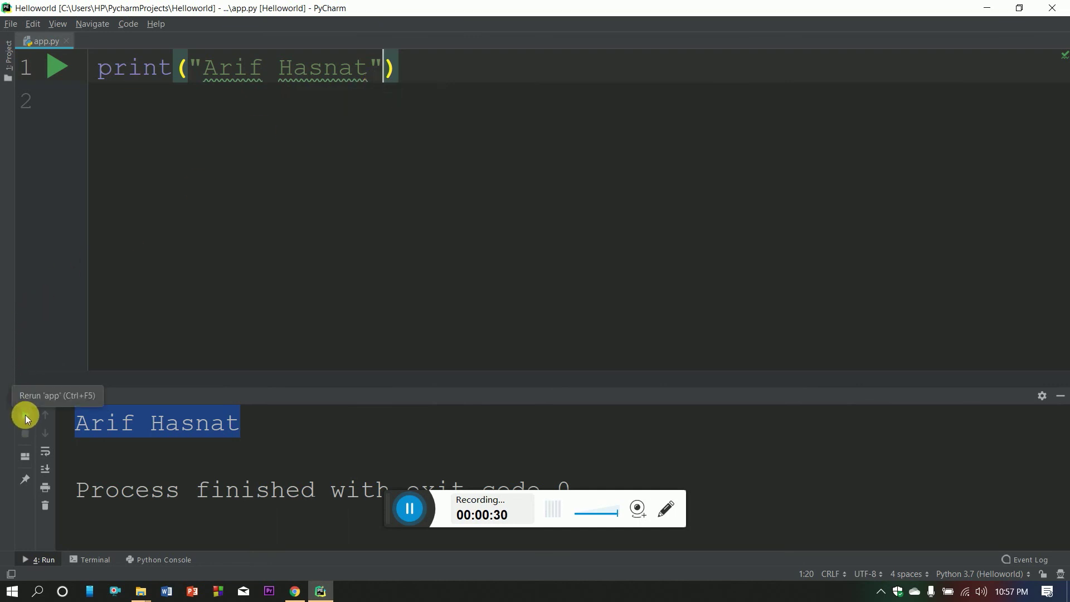
click(26, 415)
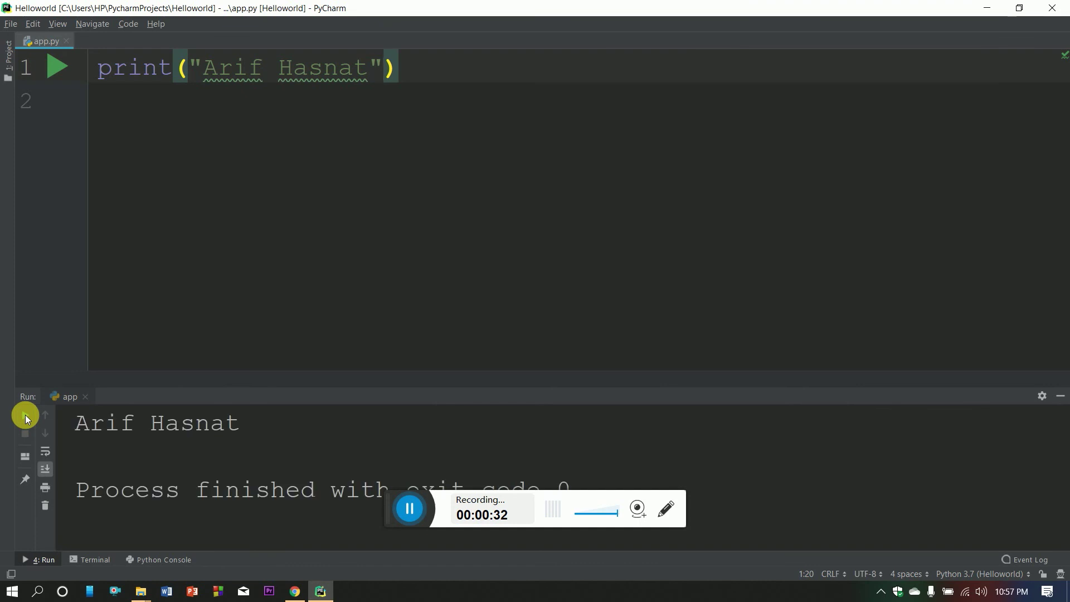